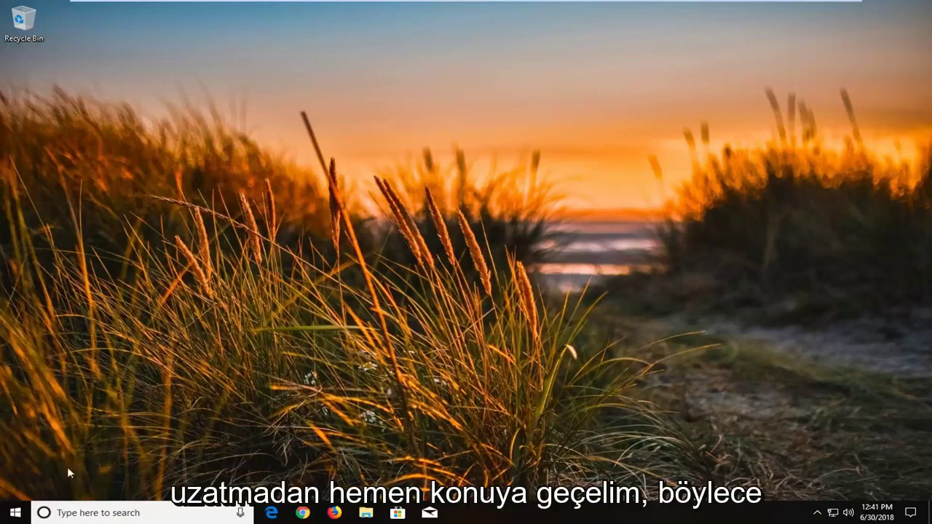
- Search Windows for "control panel" and open Control Panel
left_click(16, 515)
type("co")
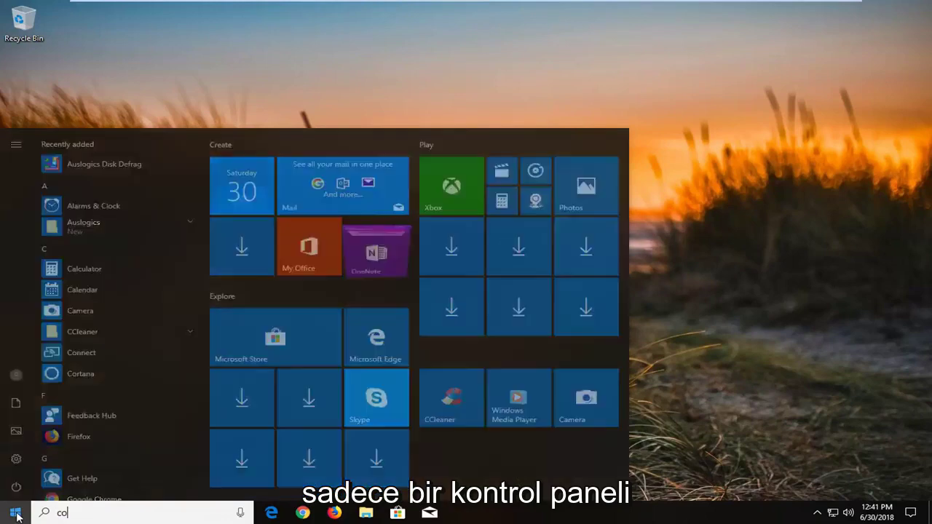
type("ntrol panel")
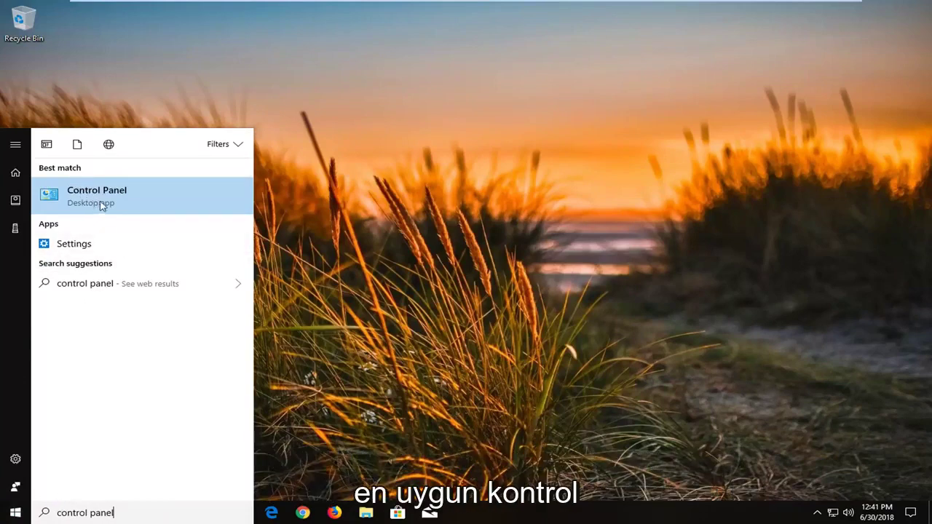
left_click(164, 203)
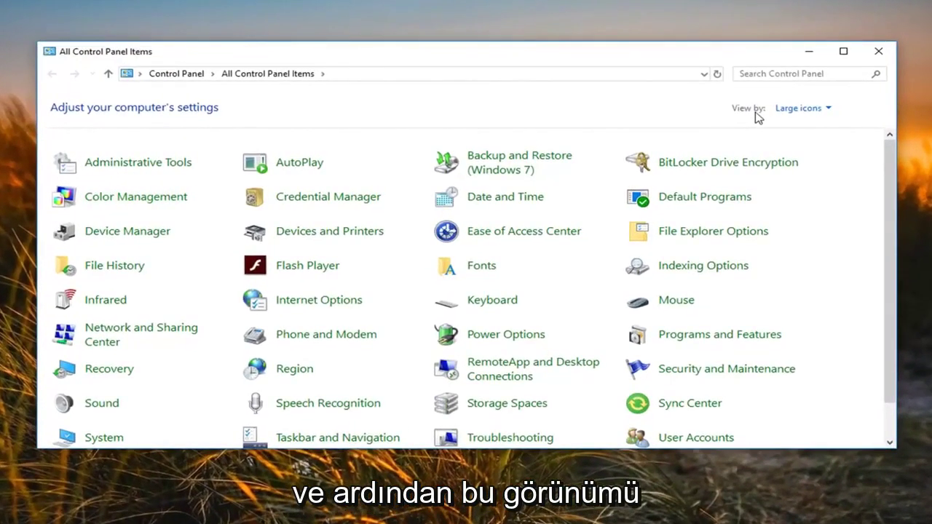
- Switch the Control Panel view to Category and back to Large icons
left_click(811, 109)
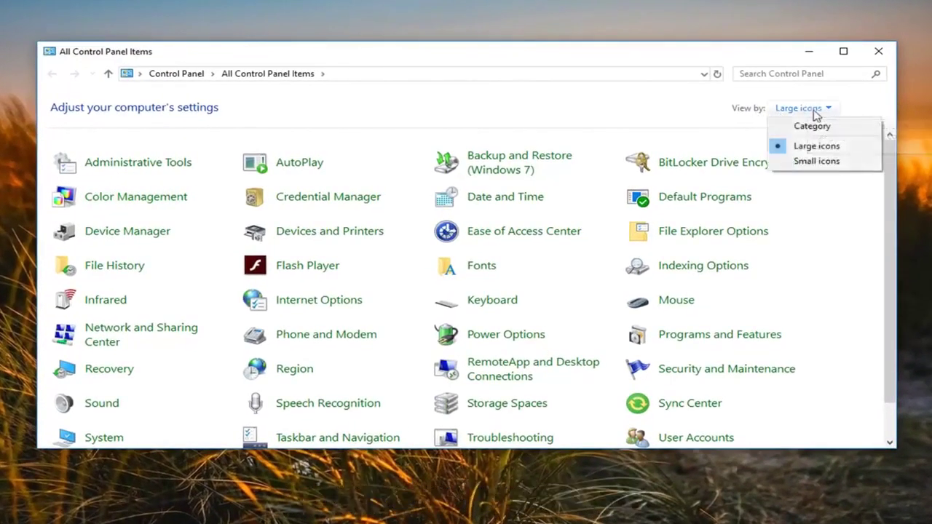
left_click(805, 151)
left_click(805, 108)
left_click(807, 126)
left_click(717, 108)
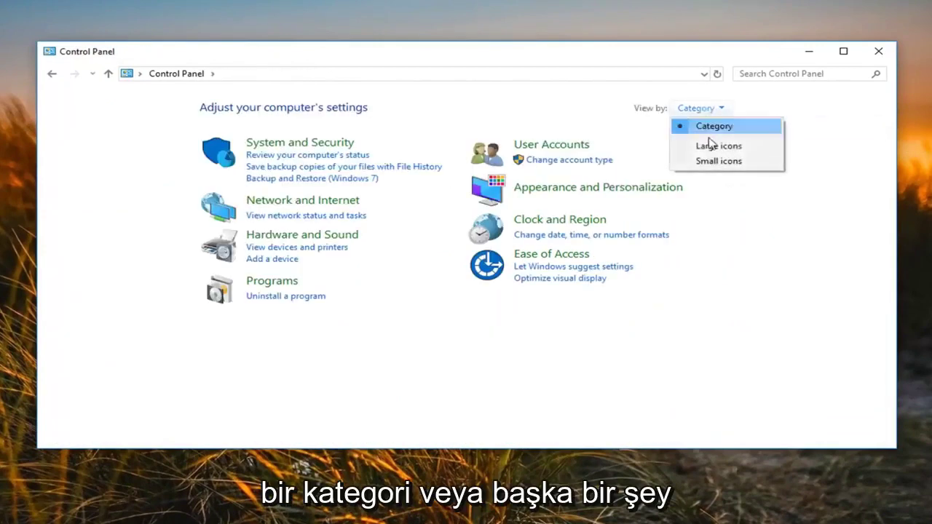
left_click(711, 145)
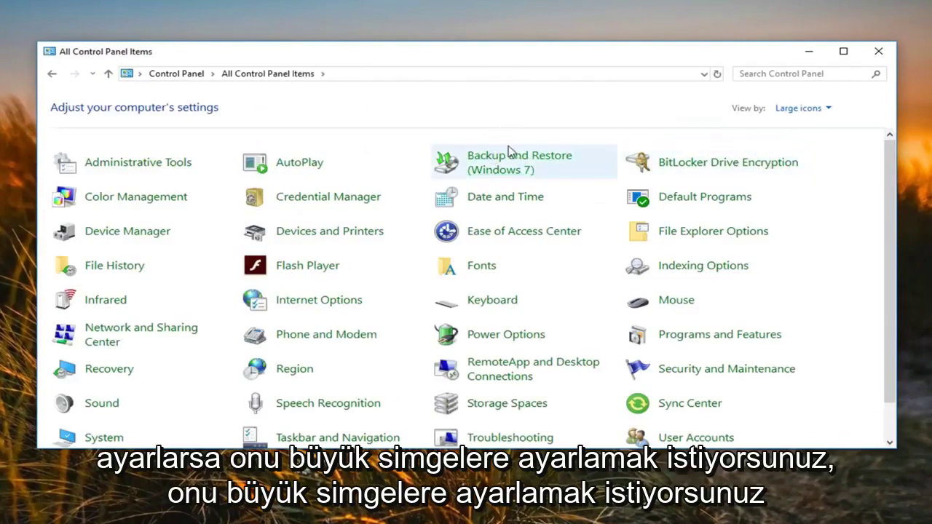
- Open the Sound settings, centre the dialog over Control Panel and show the recording devices
left_click(102, 404)
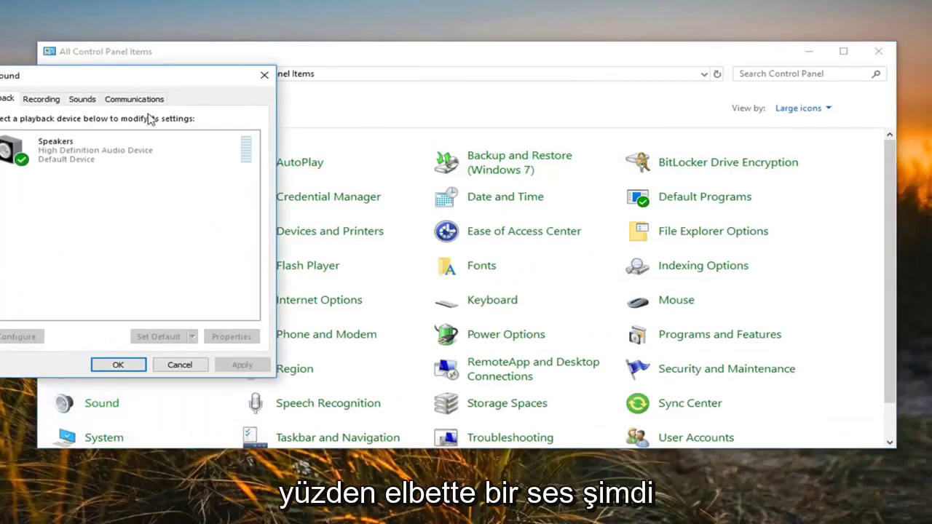
left_click_drag(121, 80, 417, 100)
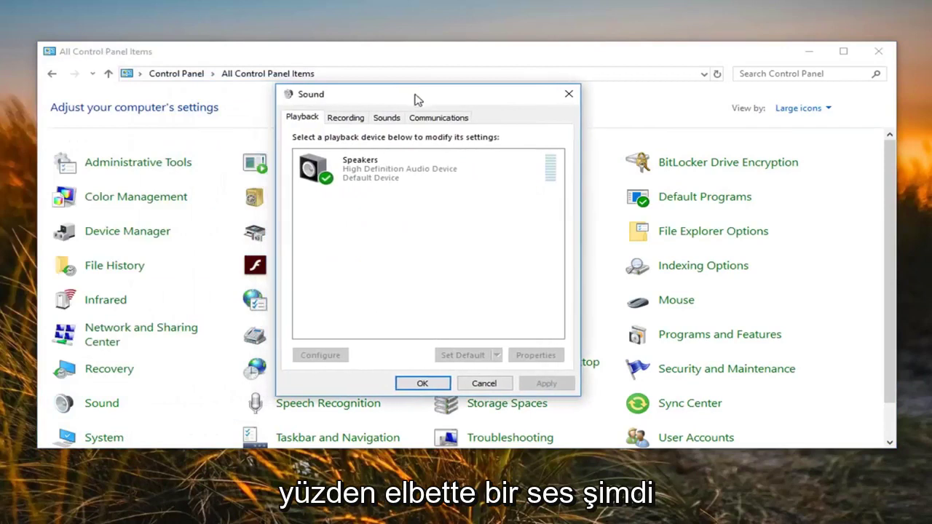
left_click(348, 119)
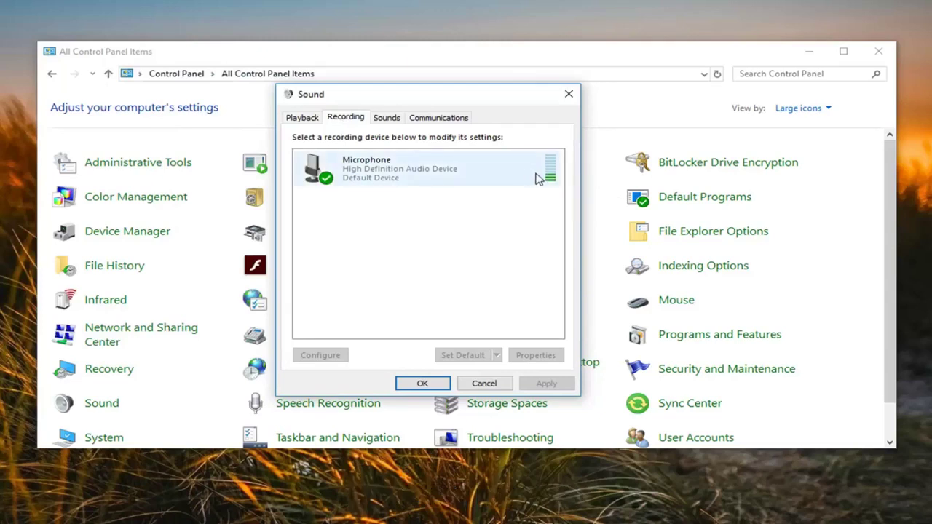
- Open the properties of the default Microphone and examine its volume and boost levels
left_click(371, 181)
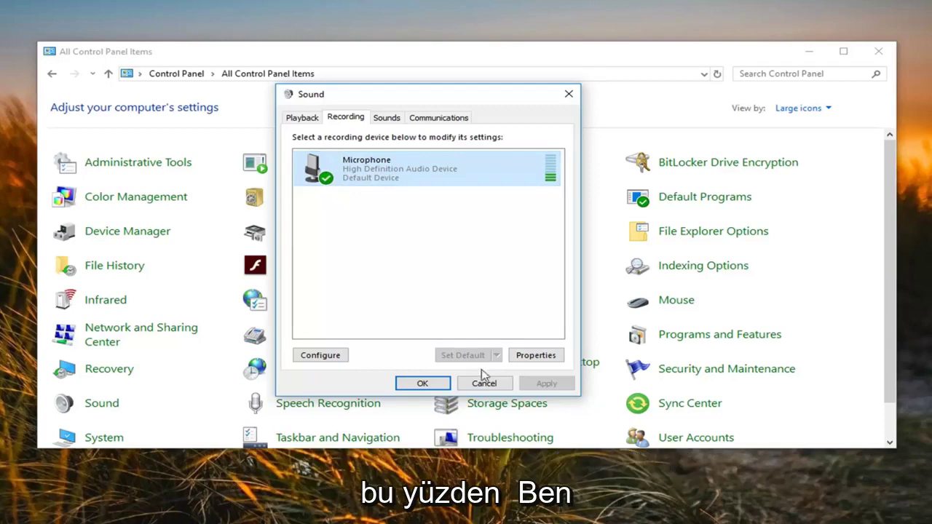
left_click(535, 356)
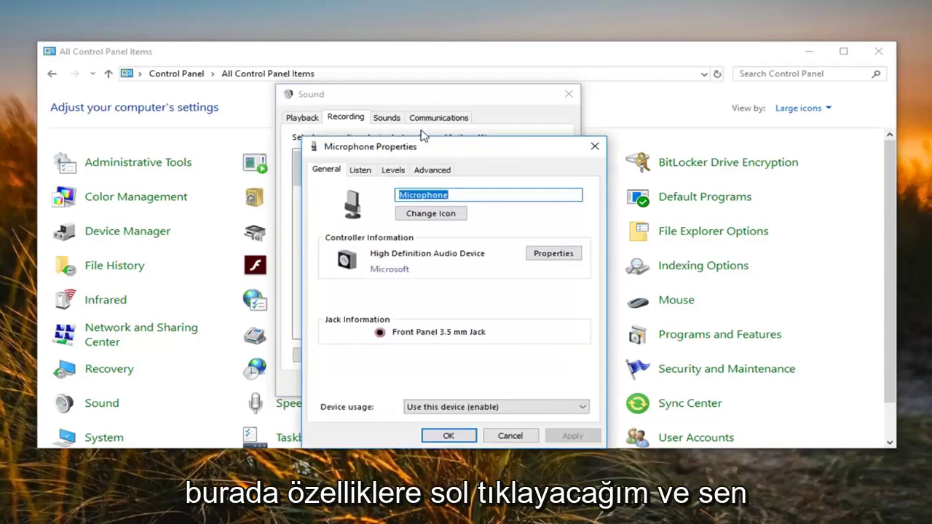
left_click_drag(419, 153, 380, 102)
left_click(355, 120)
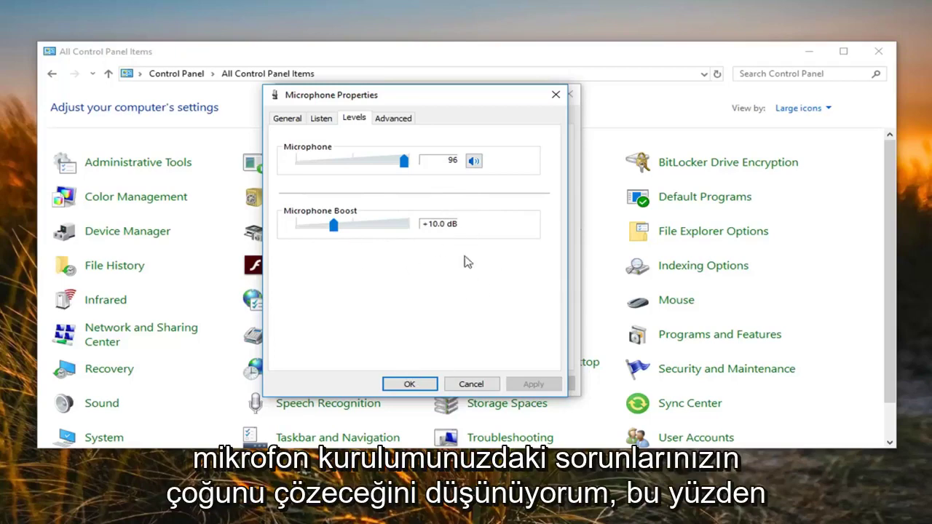
- Accept the microphone properties and Sound settings, and close Control Panel
left_click(412, 384)
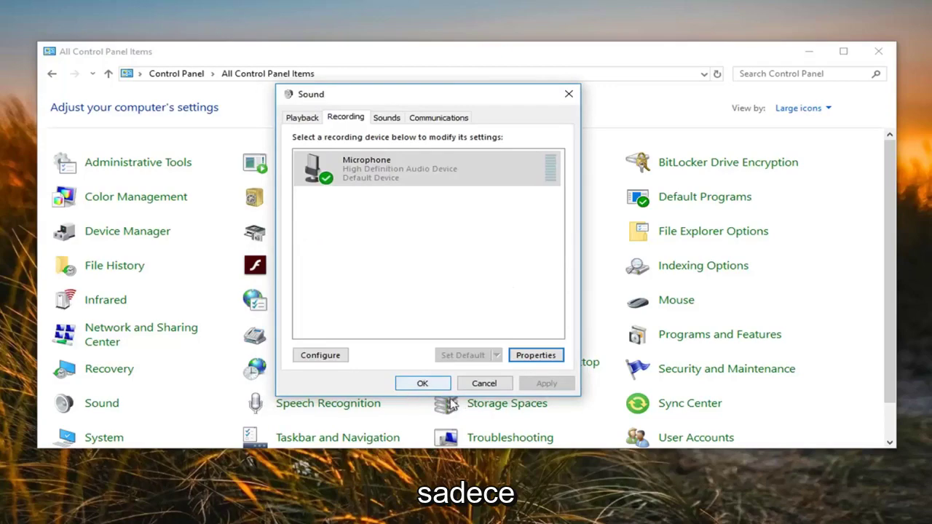
left_click(422, 382)
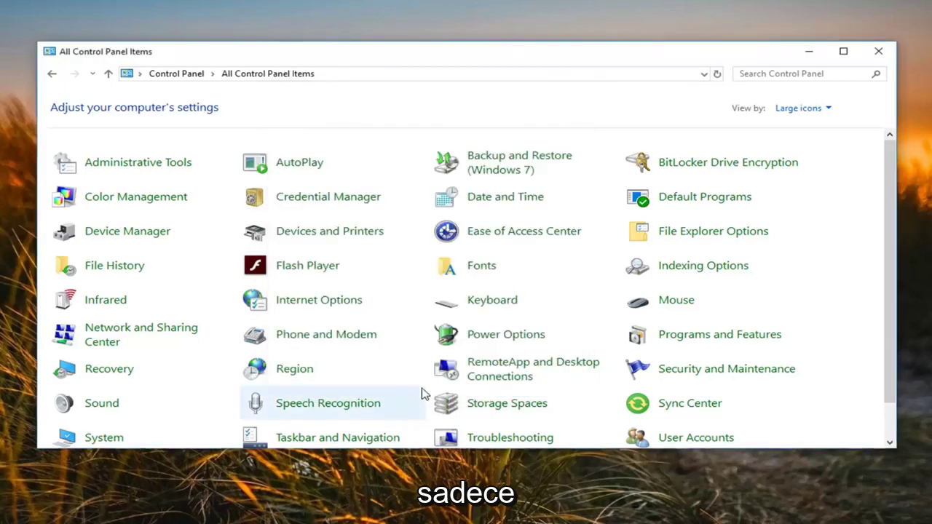
left_click(879, 51)
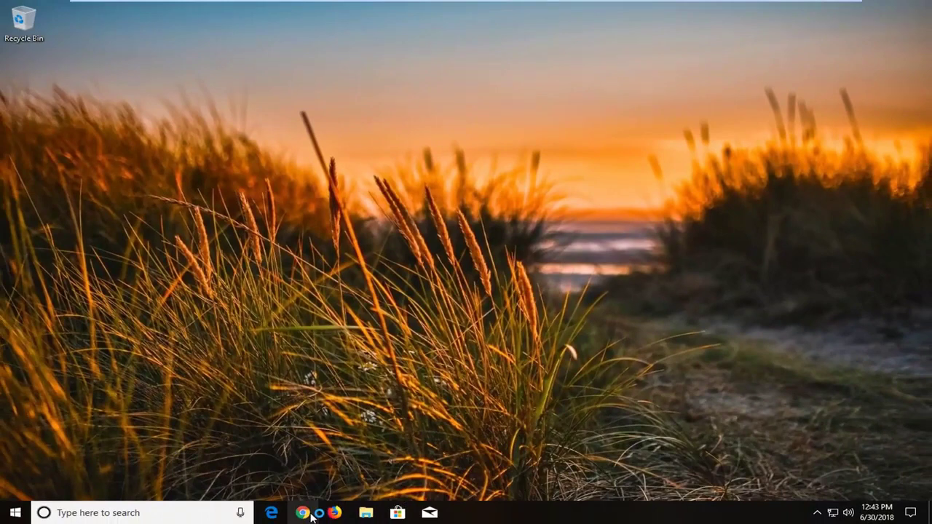
- Switch to Google Chrome and go to google.com
left_click(312, 515)
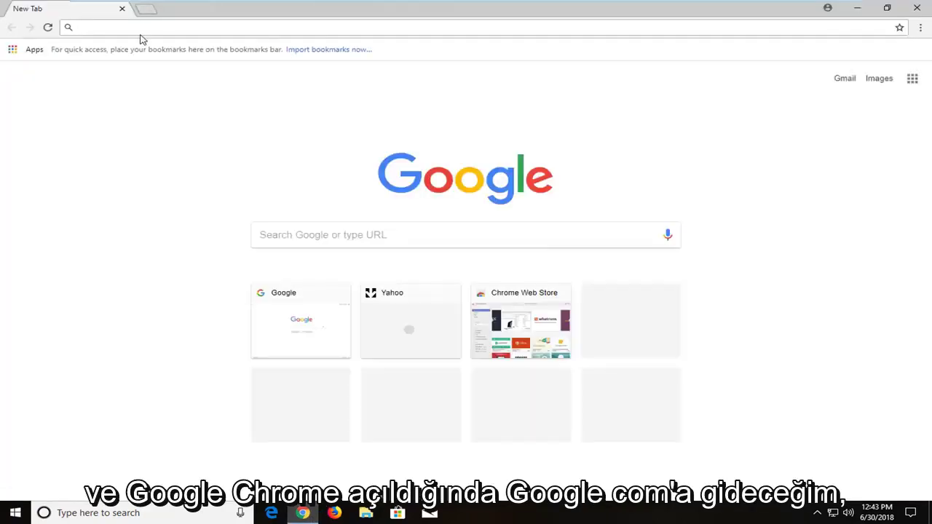
type("google.com.")
key("Return")
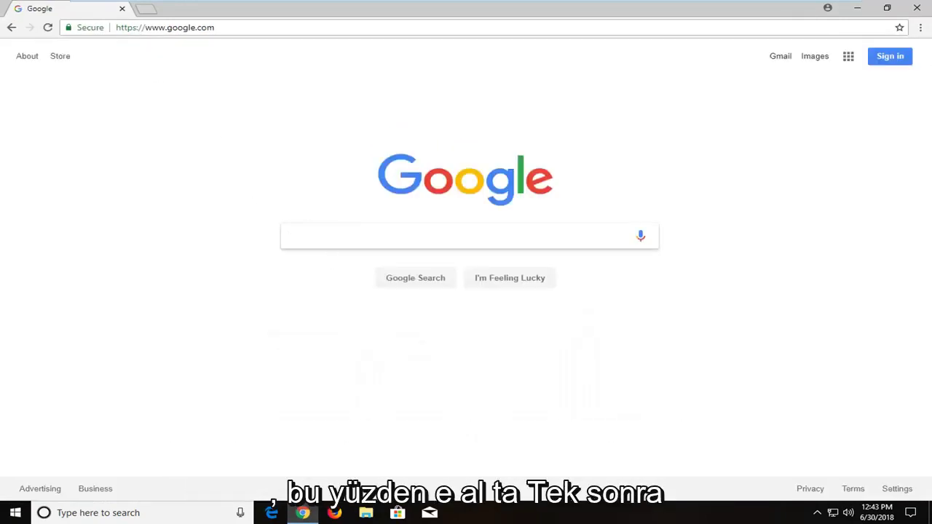
- Search Google for "realtek high definition audio codec"
type("ea")
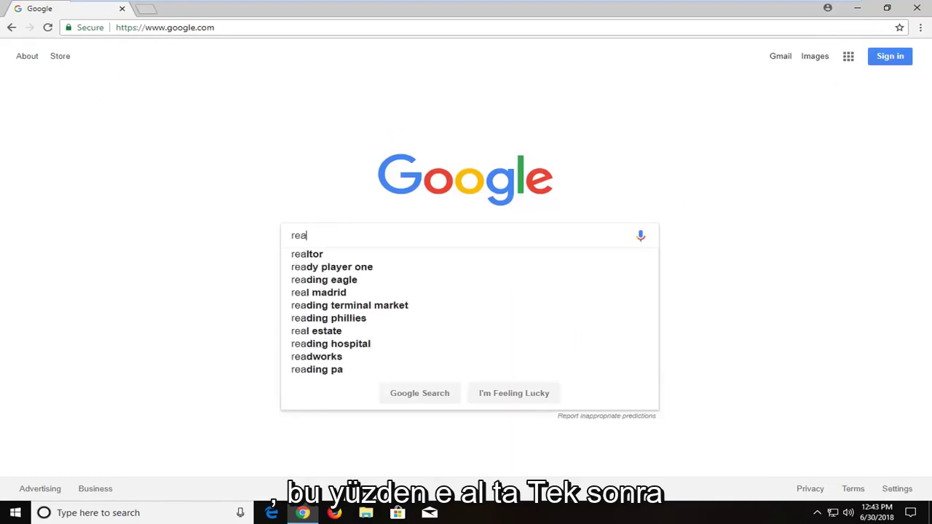
type("lte")
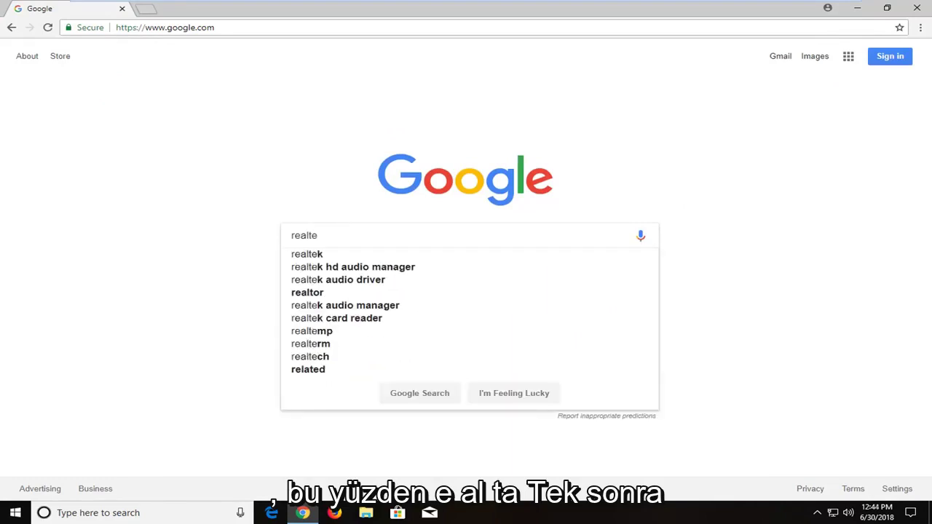
type("k hi")
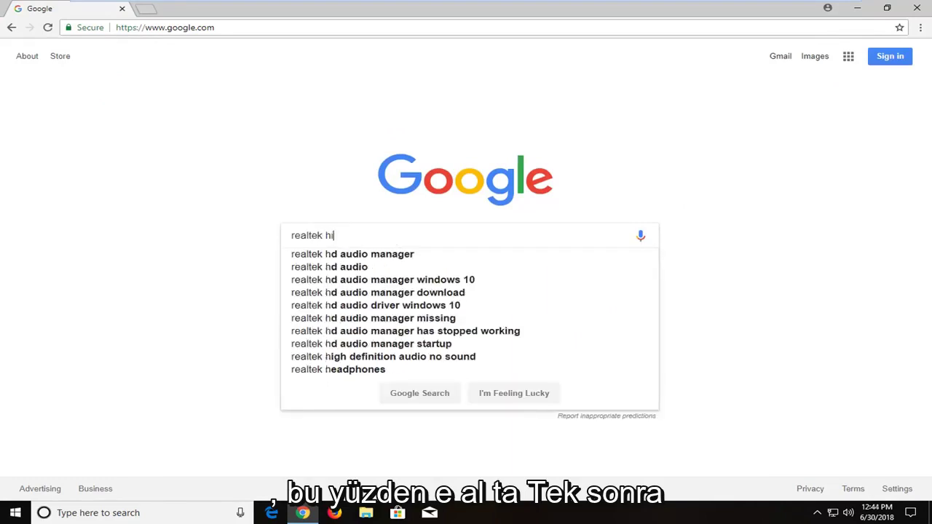
type("gh definition a")
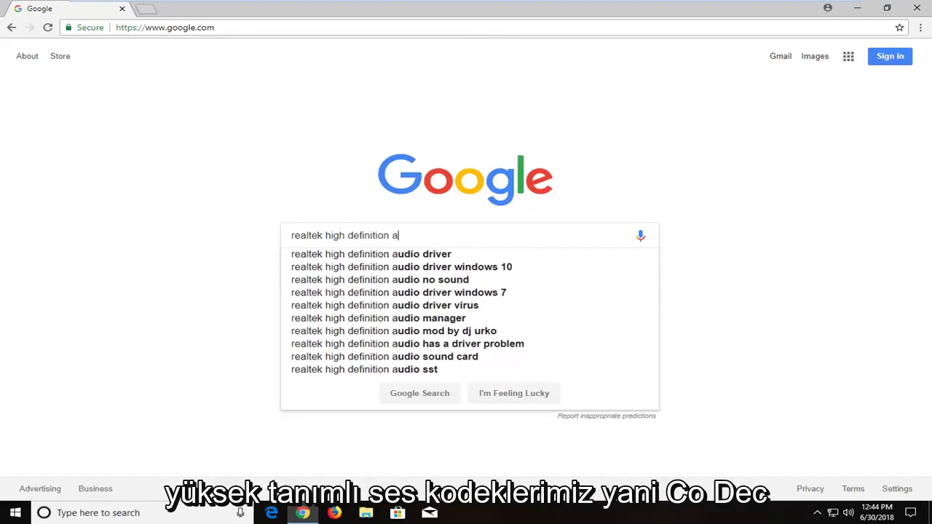
type("udio cod")
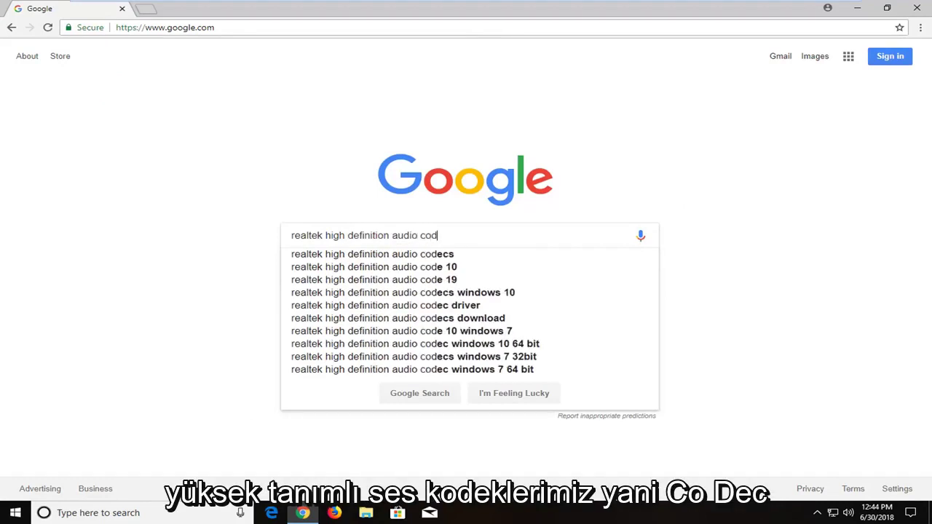
type("ec")
key("Return")
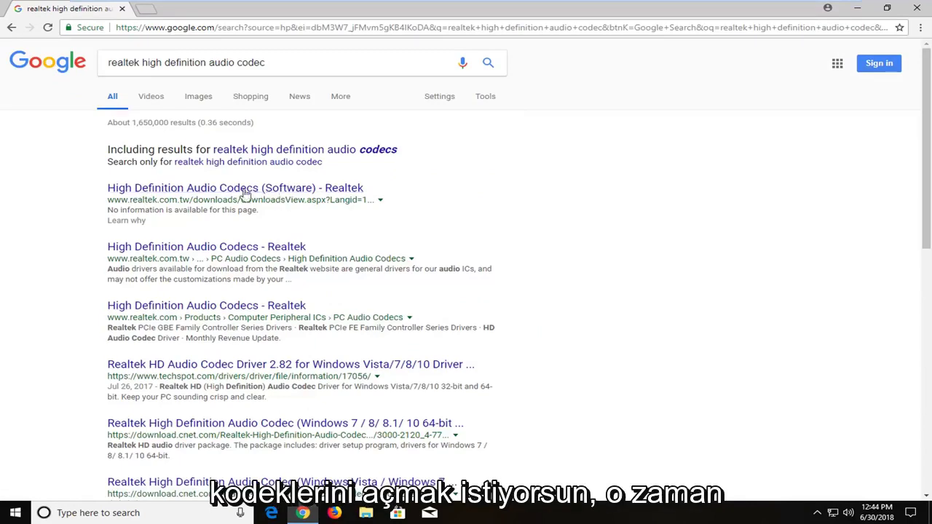
- Open Realtek's High Definition Audio Codecs (Software) result and accept the driver notice to reach the download list
left_click(223, 193)
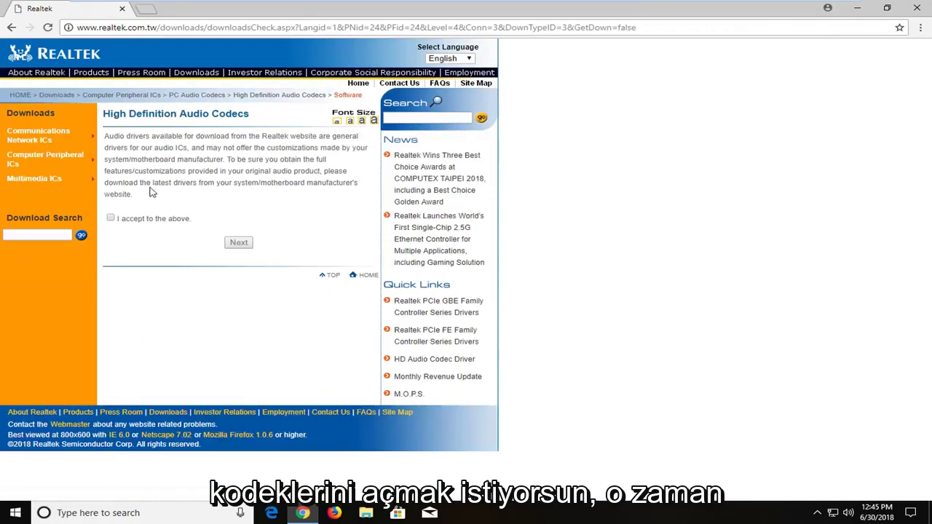
left_click(112, 219)
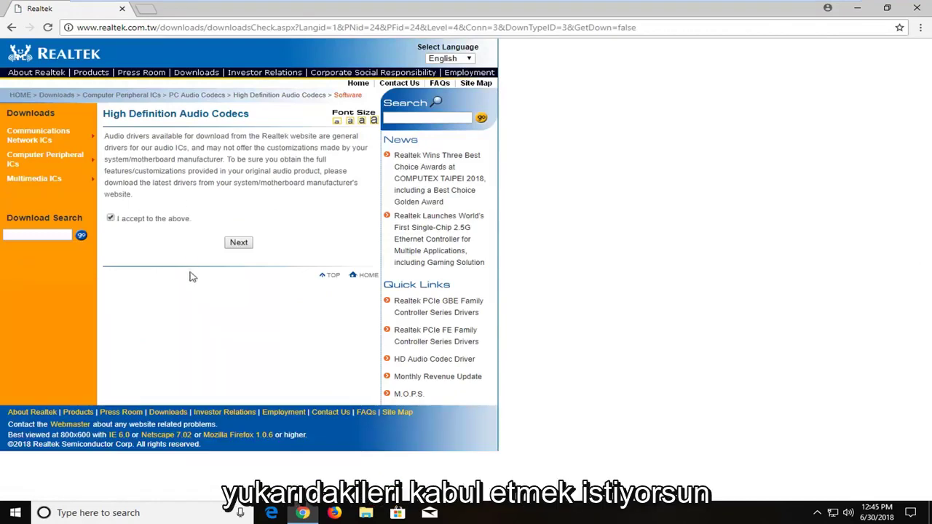
left_click(233, 246)
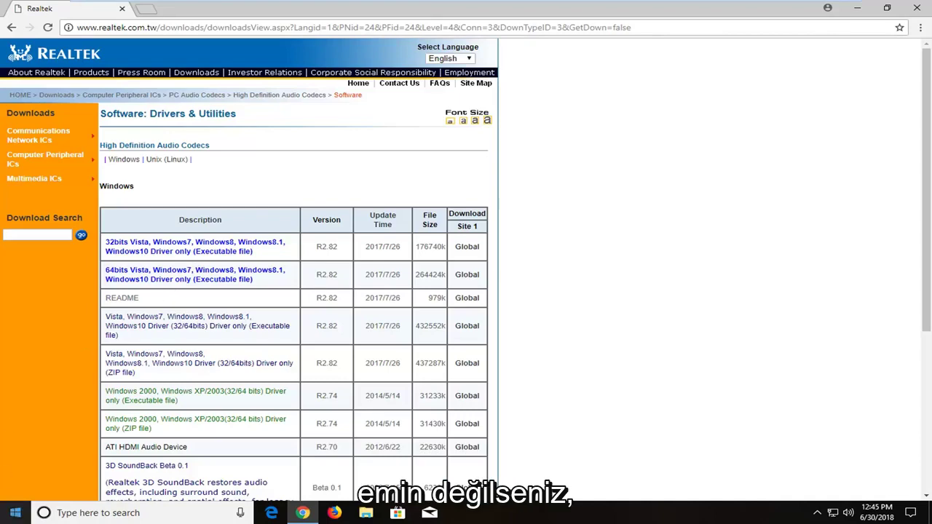
- Search Windows for "system", check the system type in the System information window and close it
left_click(10, 513)
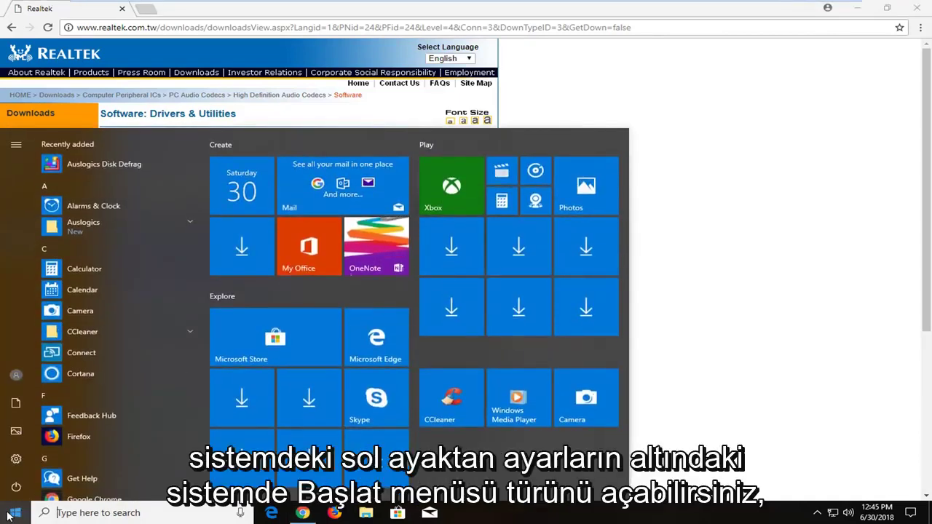
type("system")
key("BackSpace")
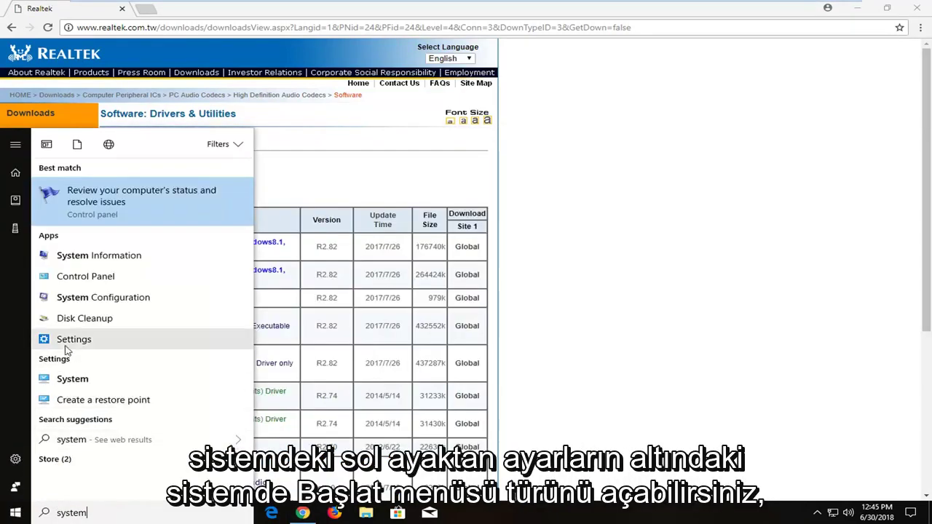
left_click(73, 379)
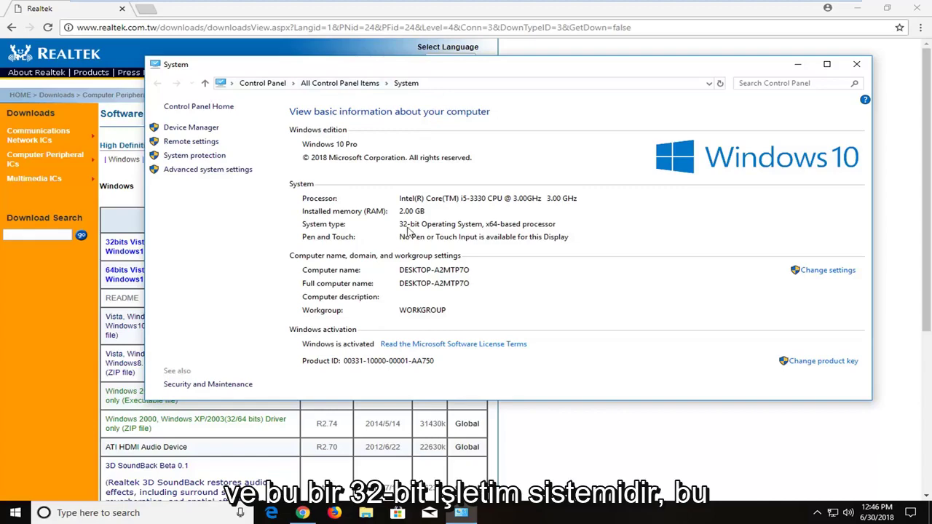
left_click(857, 64)
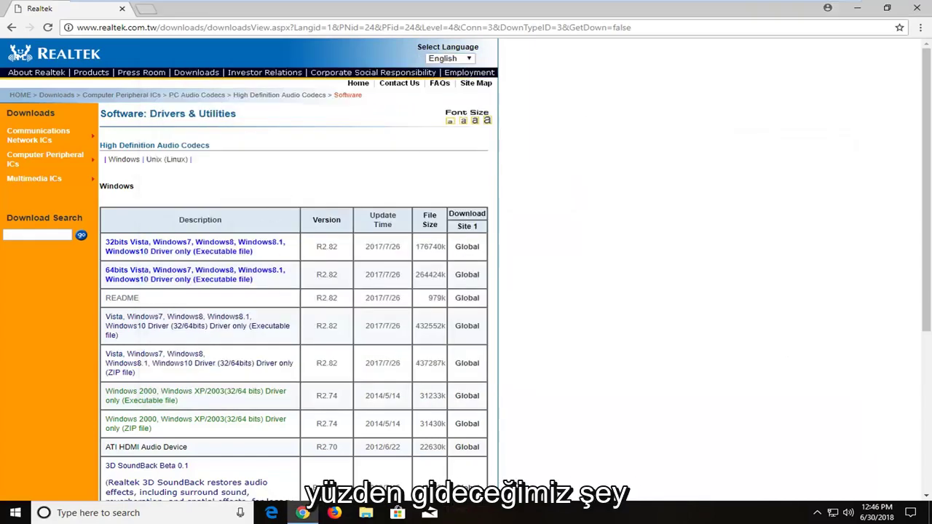
- Request the 32bits Windows driver executable from the Global site through the blocked pop-up's link, and close the pop-up window
left_click(467, 247)
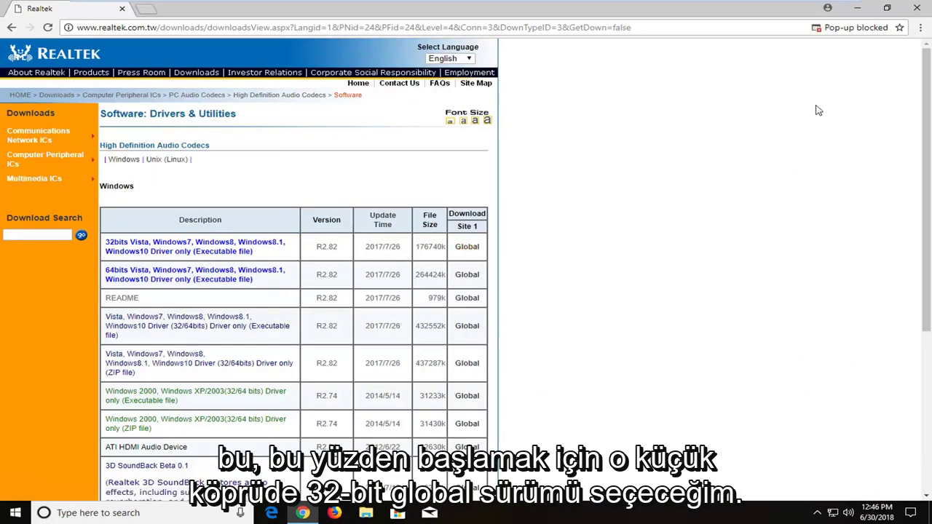
left_click(851, 28)
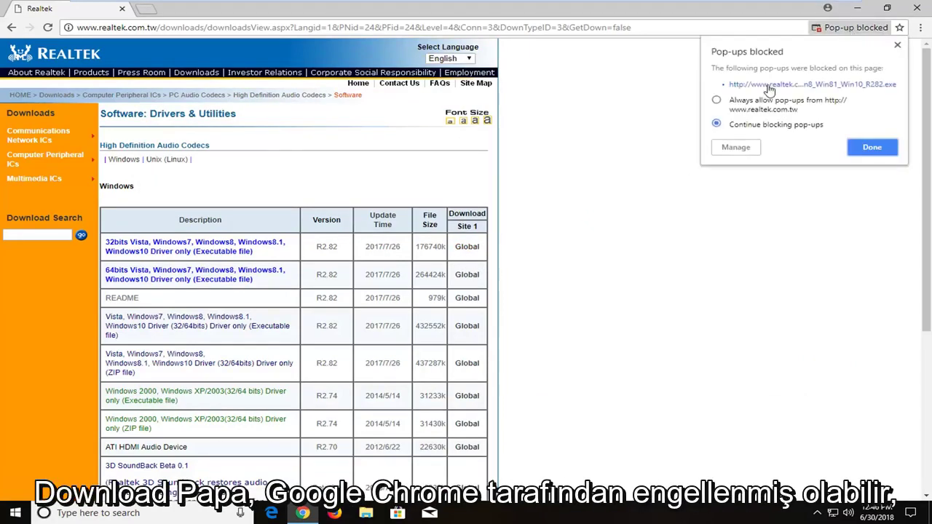
left_click(769, 86)
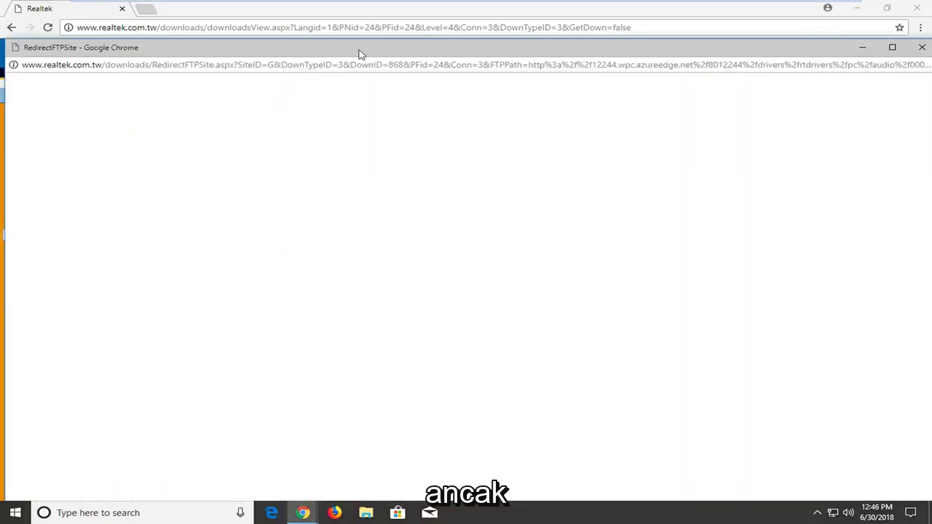
left_click_drag(356, 53, 352, 20)
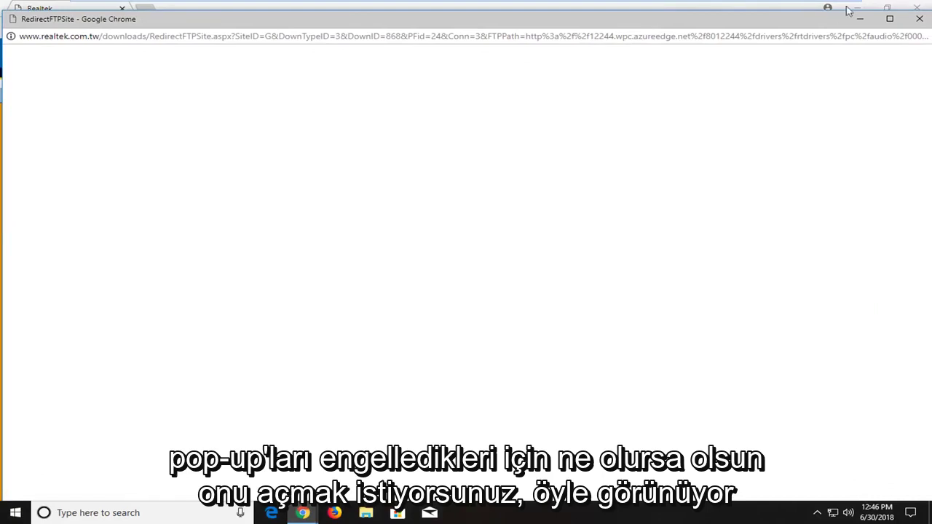
left_click(919, 19)
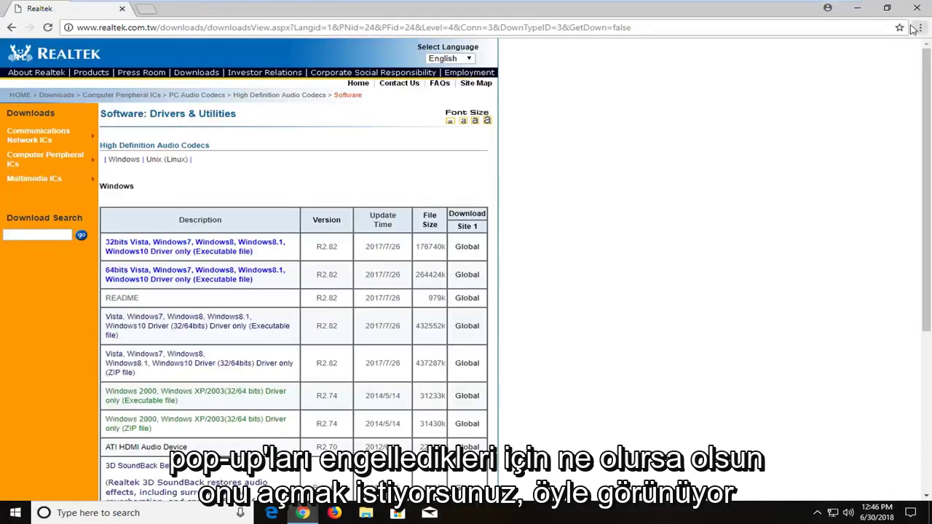
- Download the 32bits Windows driver executable from the Global site and launch it, allowing it to make changes to the device
left_click(467, 247)
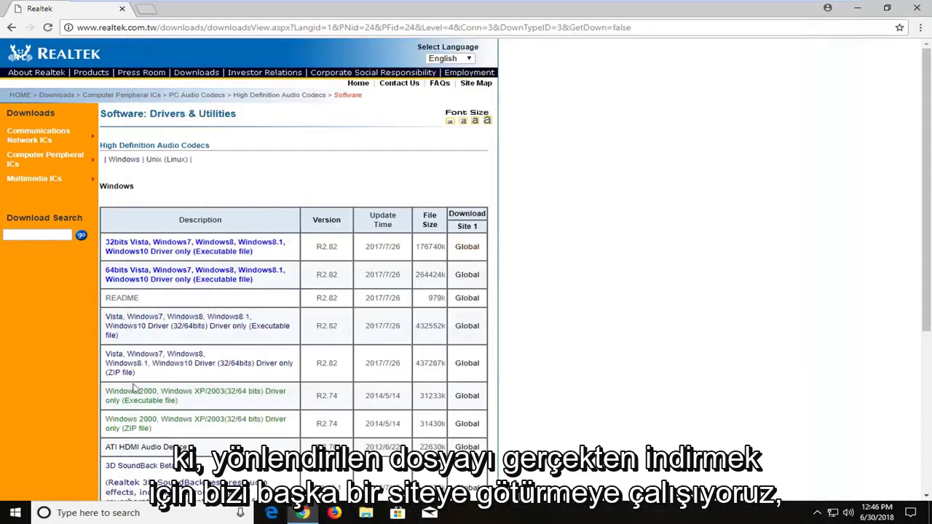
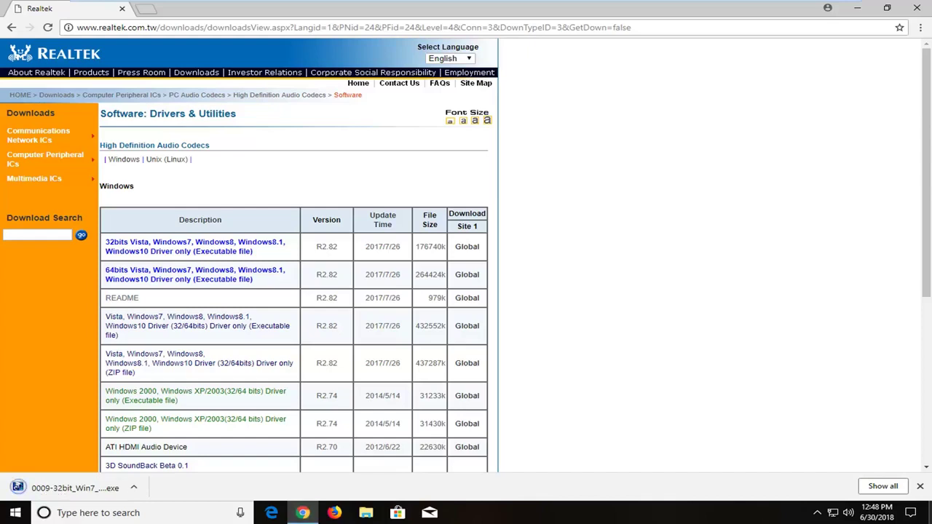
left_click(51, 489)
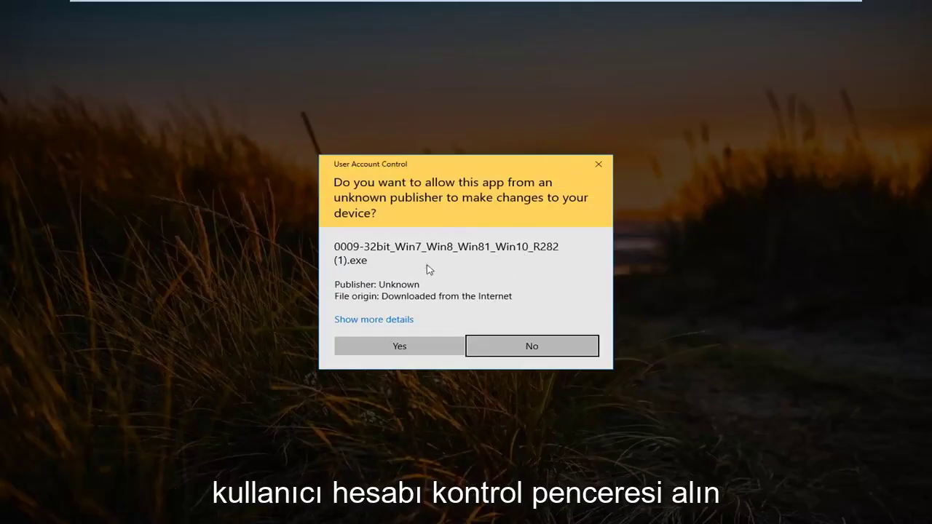
left_click(405, 343)
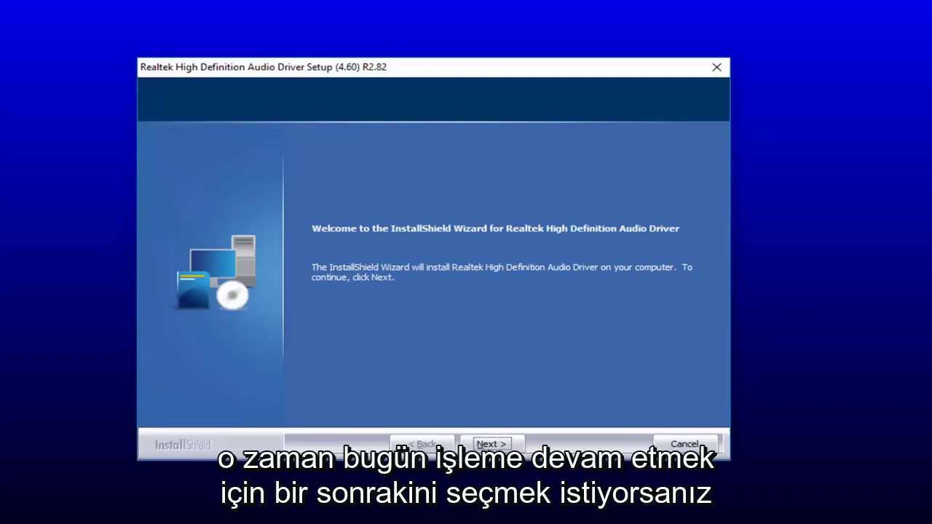
- Run the Realtek High Definition Audio Driver setup and finish it with the option to restart the computer now
left_click(492, 444)
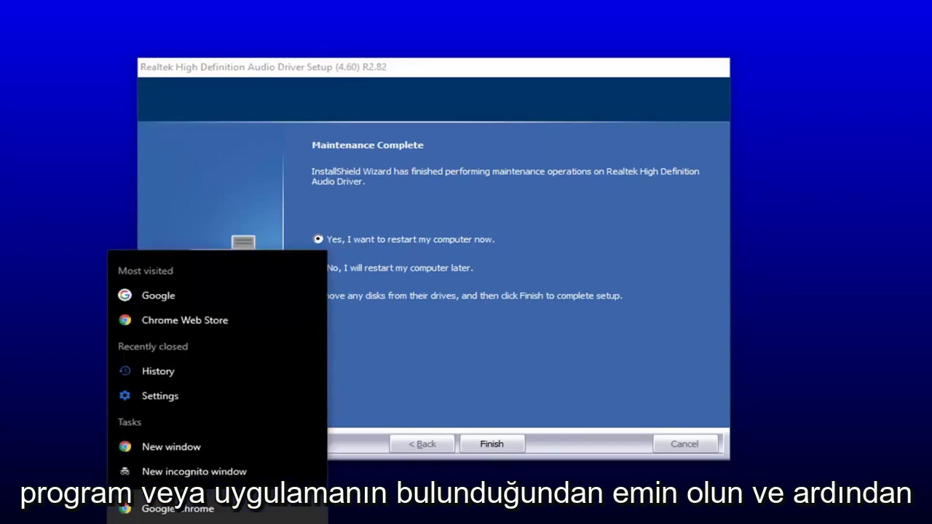
left_click(491, 443)
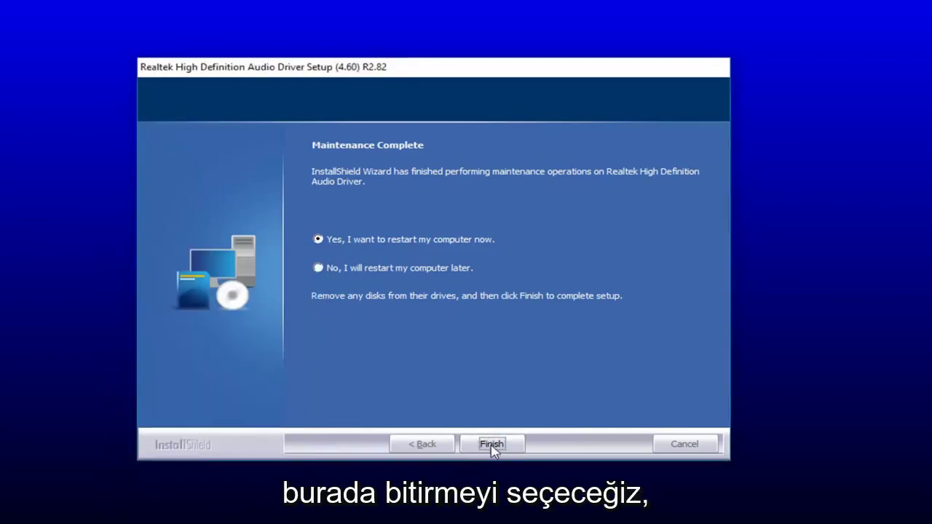